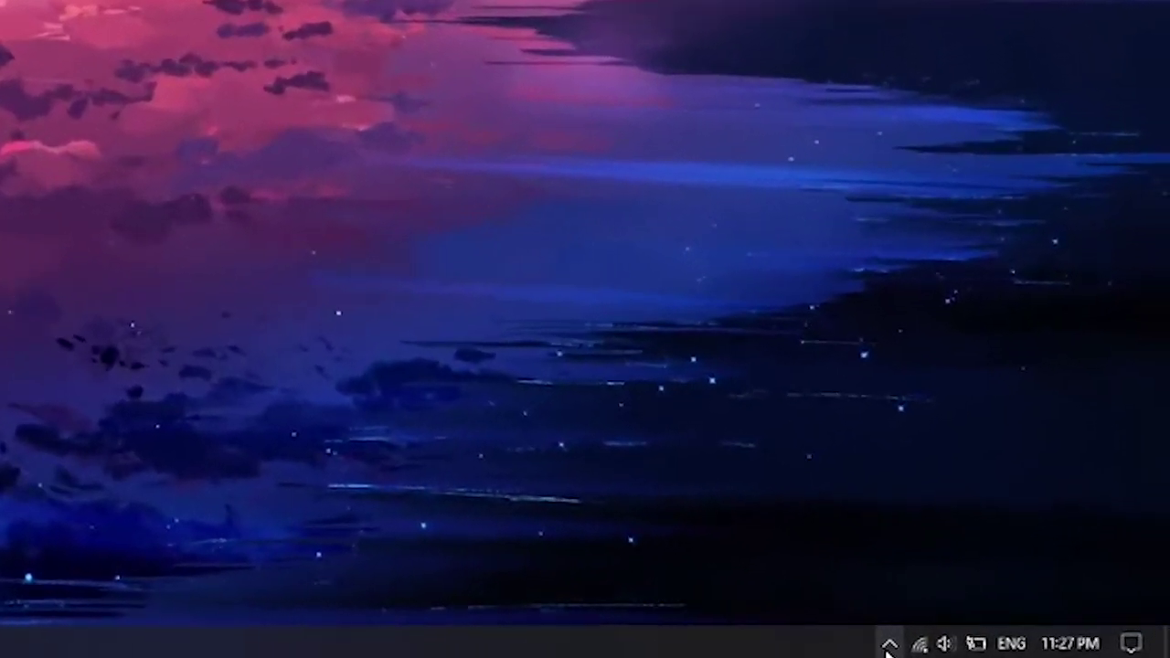
# Open the NVIDIA Control Panel from the desktop
pyautogui.click(888, 645)
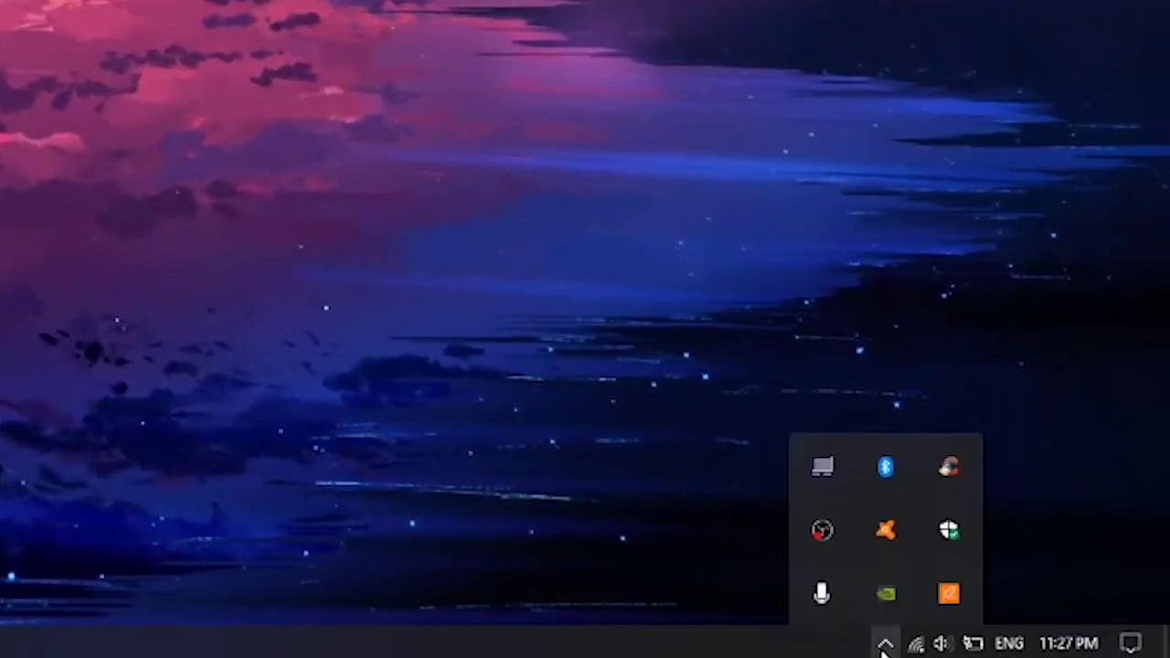
pyautogui.rightClick(894, 594)
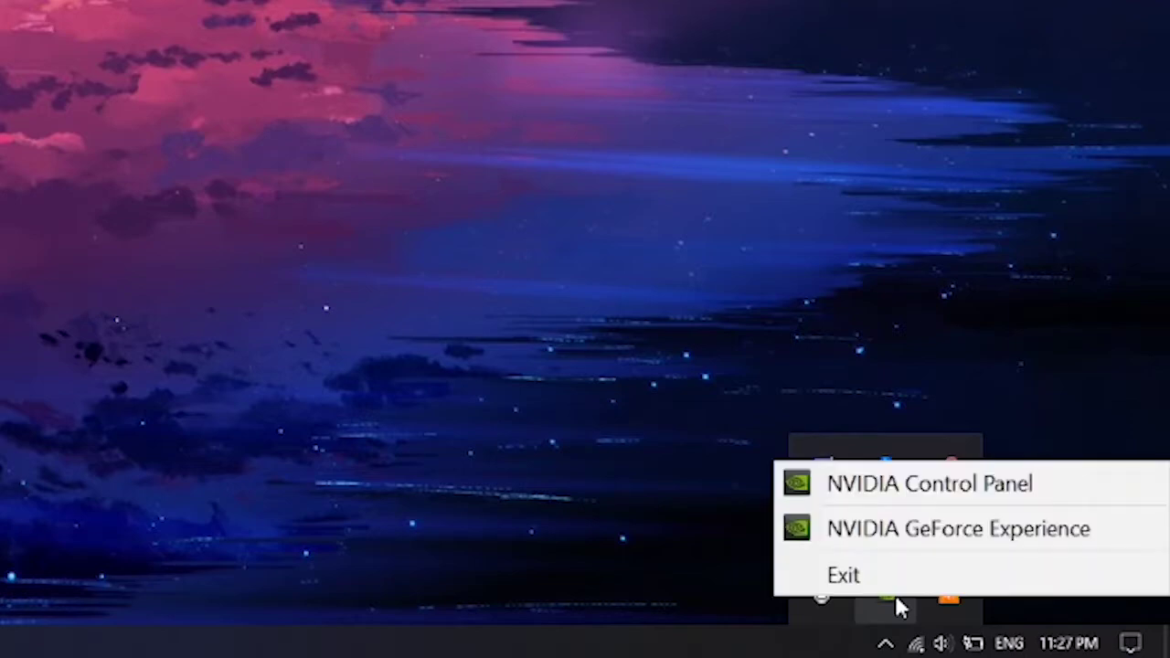
pyautogui.click(943, 506)
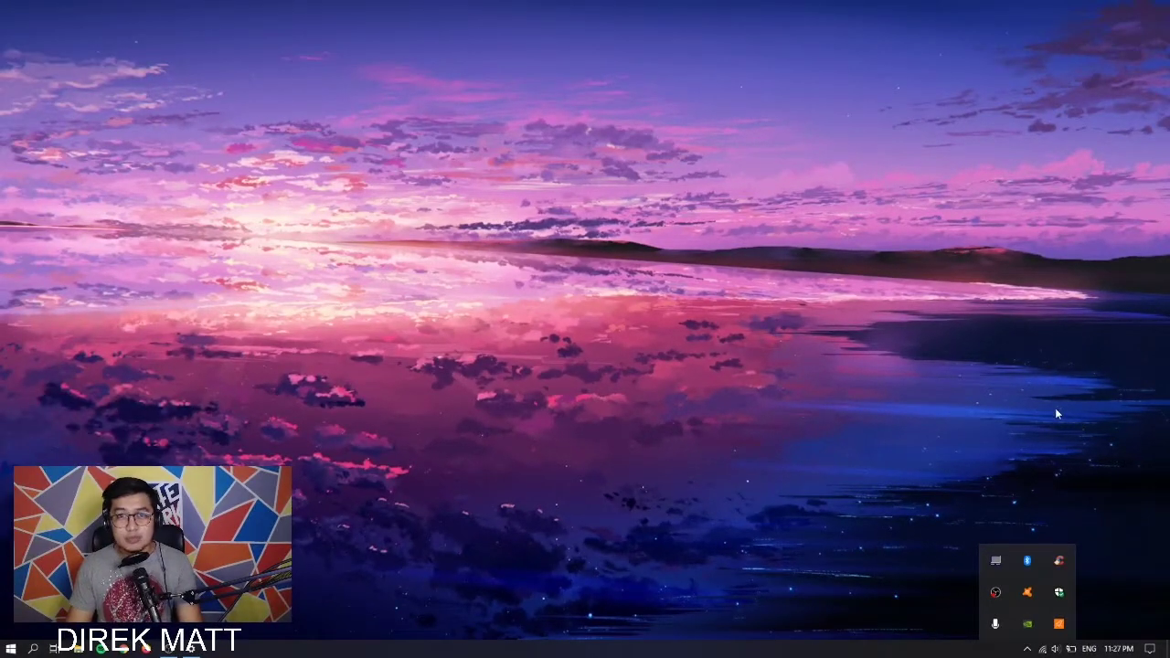
pyautogui.click(1055, 411)
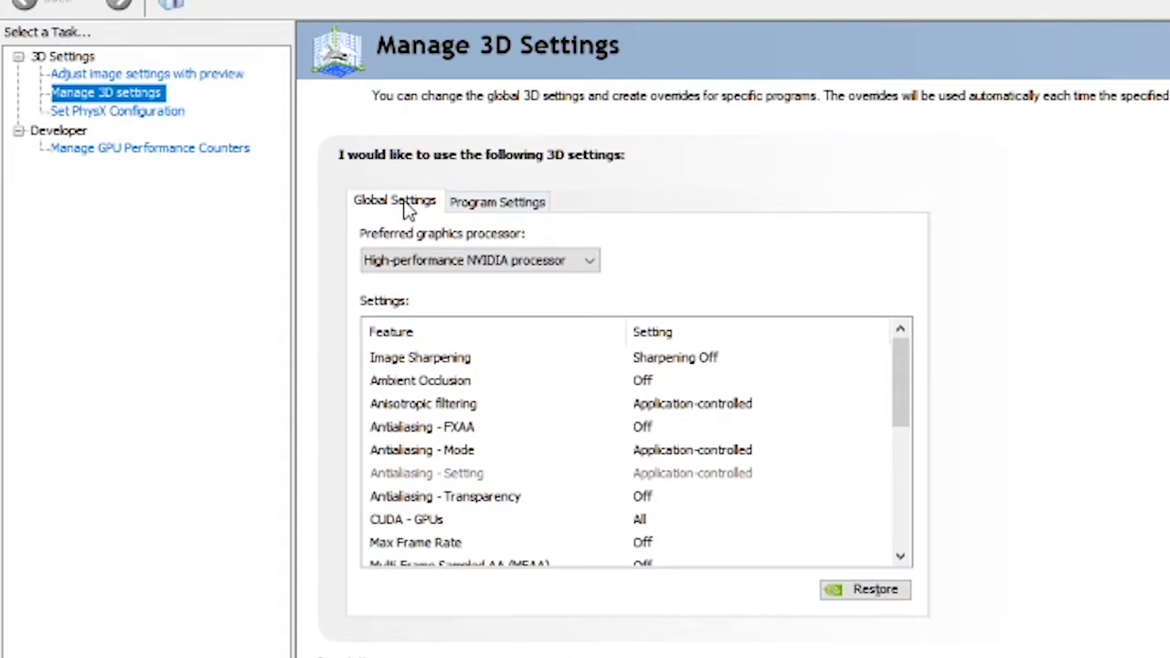
# Set the global preferred graphics processor to High-performance NVIDIA processor and switch to the program-specific settings
pyautogui.click(509, 263)
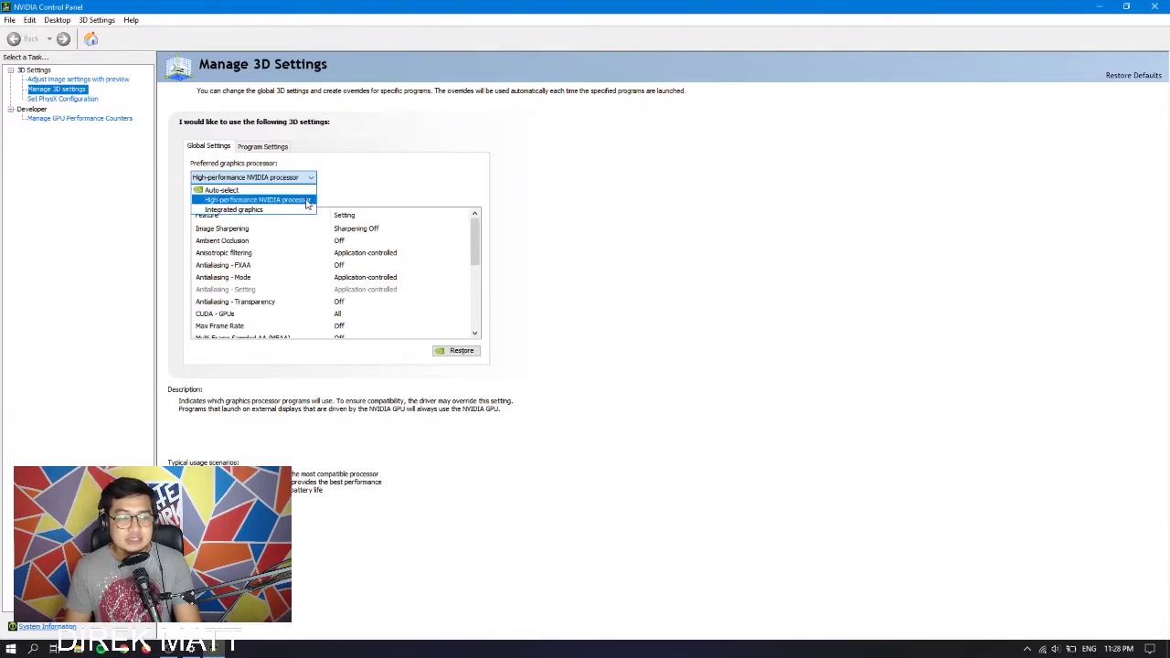
pyautogui.click(307, 201)
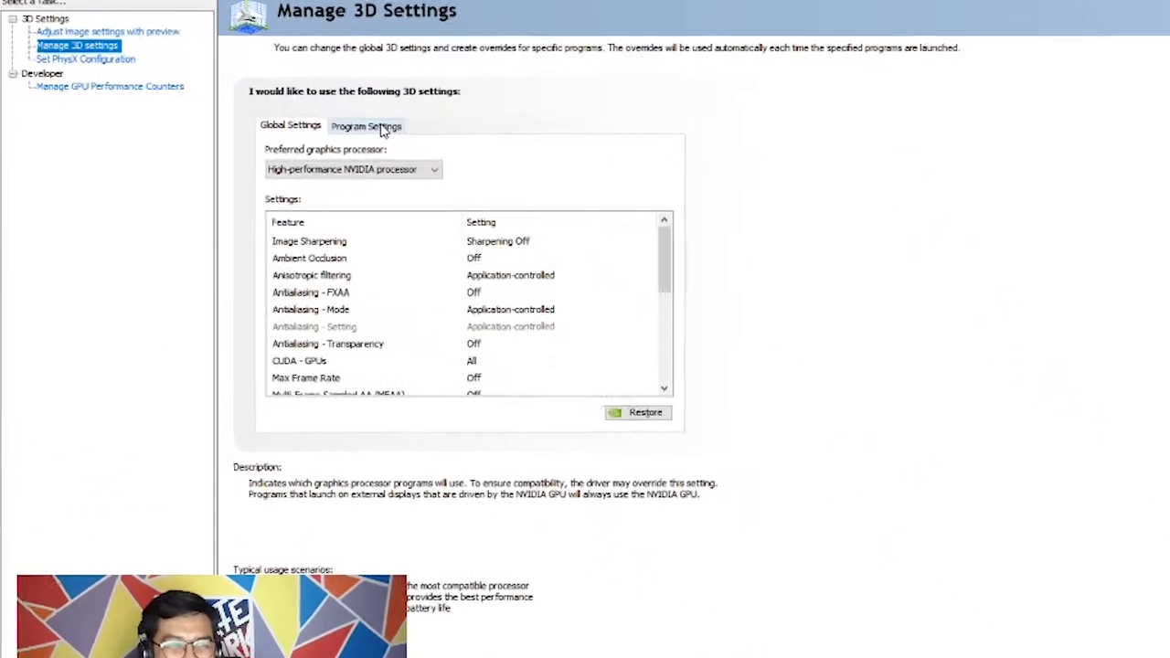
pyautogui.click(382, 131)
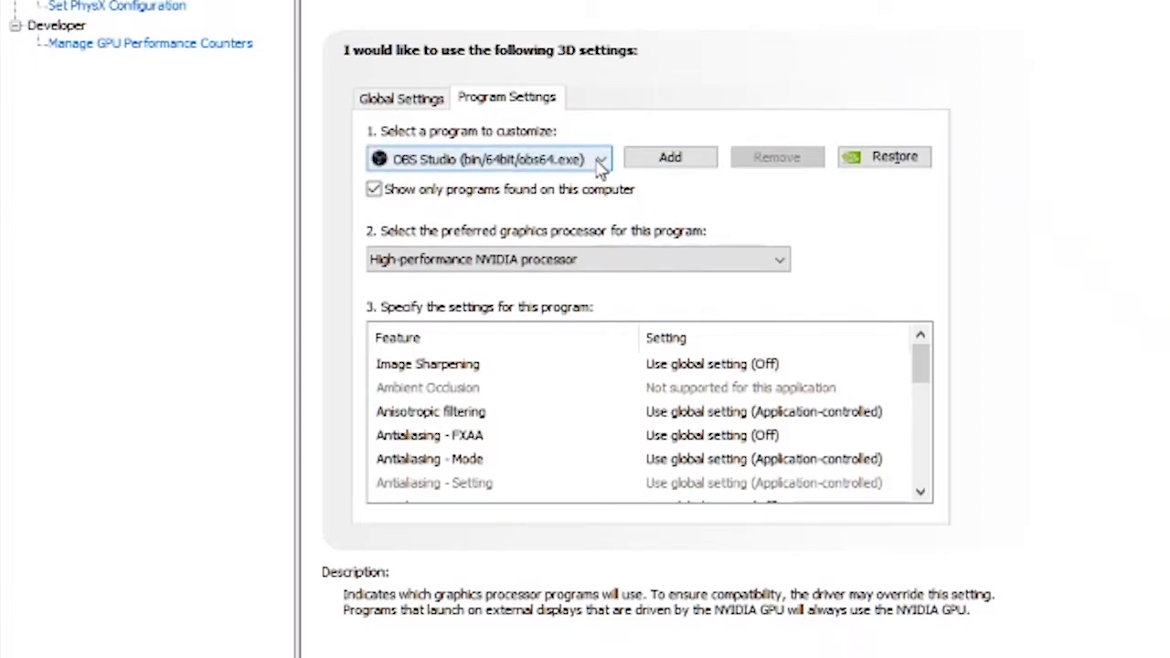
# Try High-performance NVIDIA processor for Adobe Media Encoder CC, and return that program to the global setting
pyautogui.click(601, 162)
pyautogui.scroll(-6, 622, 366)
pyautogui.scroll(7, 629, 413)
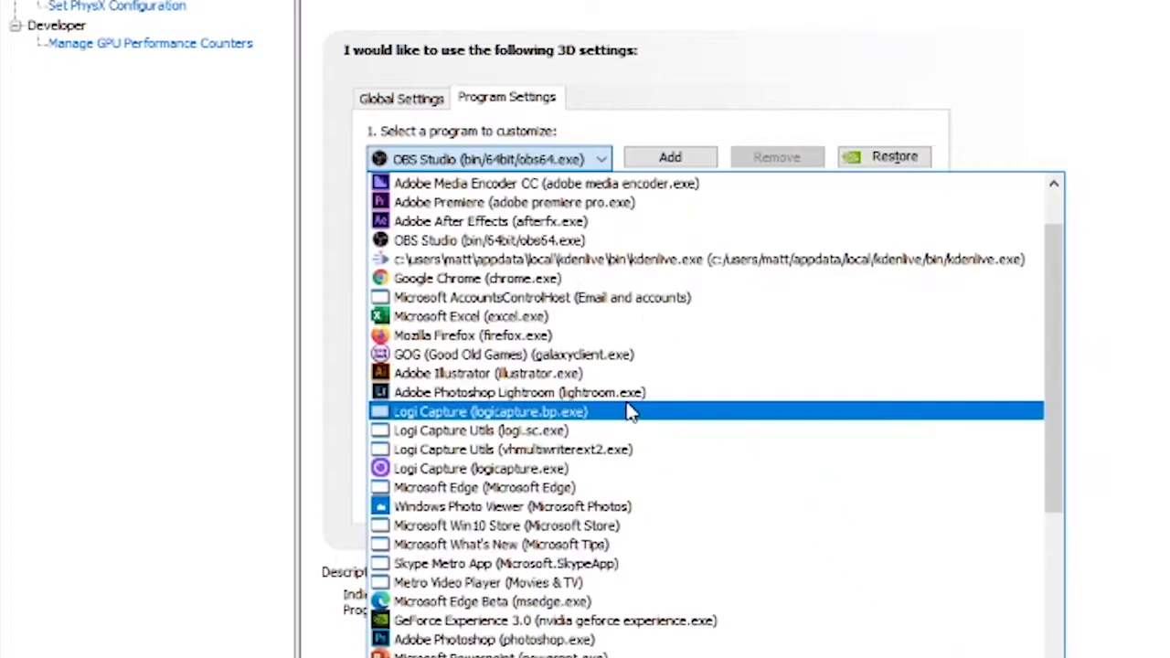
pyautogui.click(575, 185)
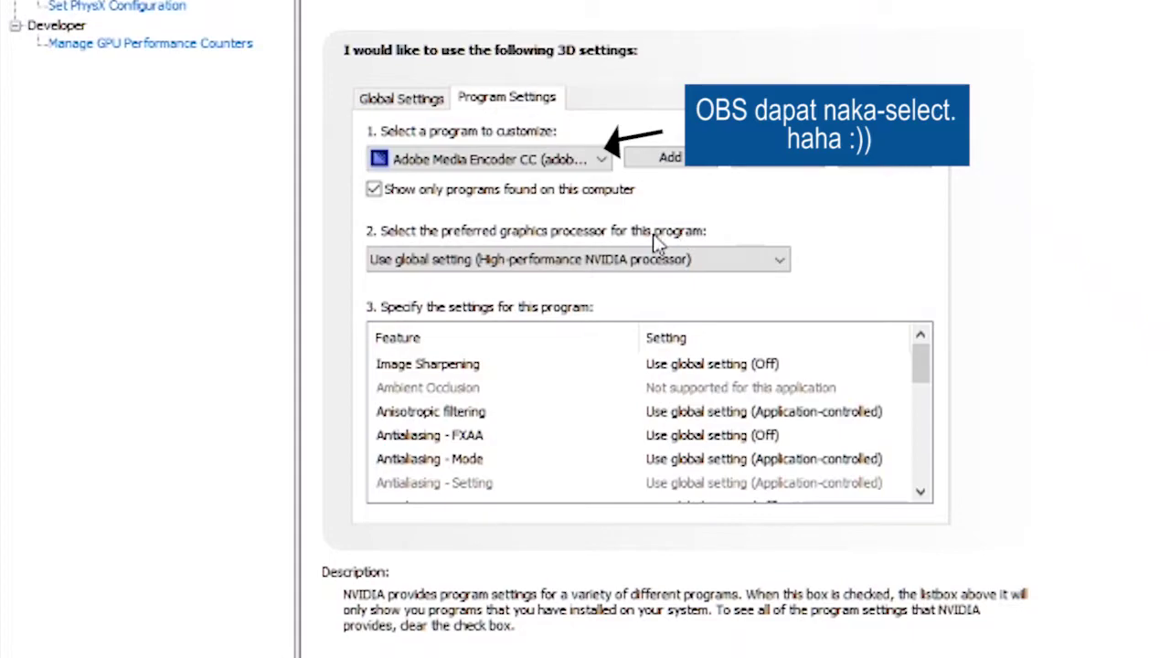
pyautogui.click(746, 265)
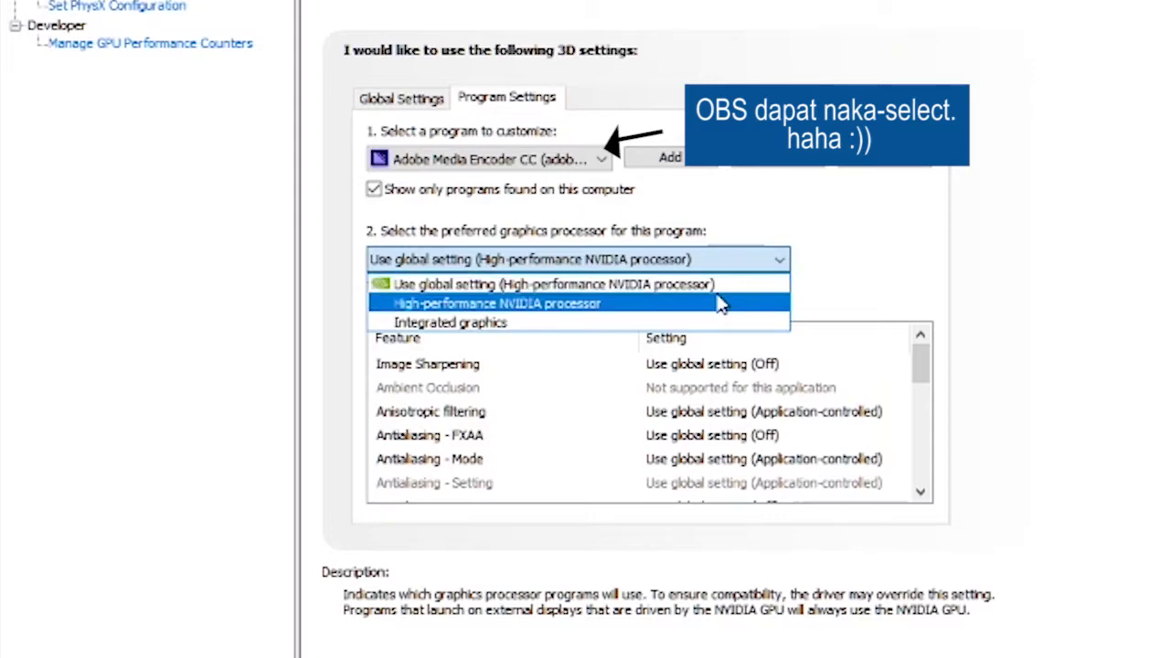
pyautogui.click(721, 305)
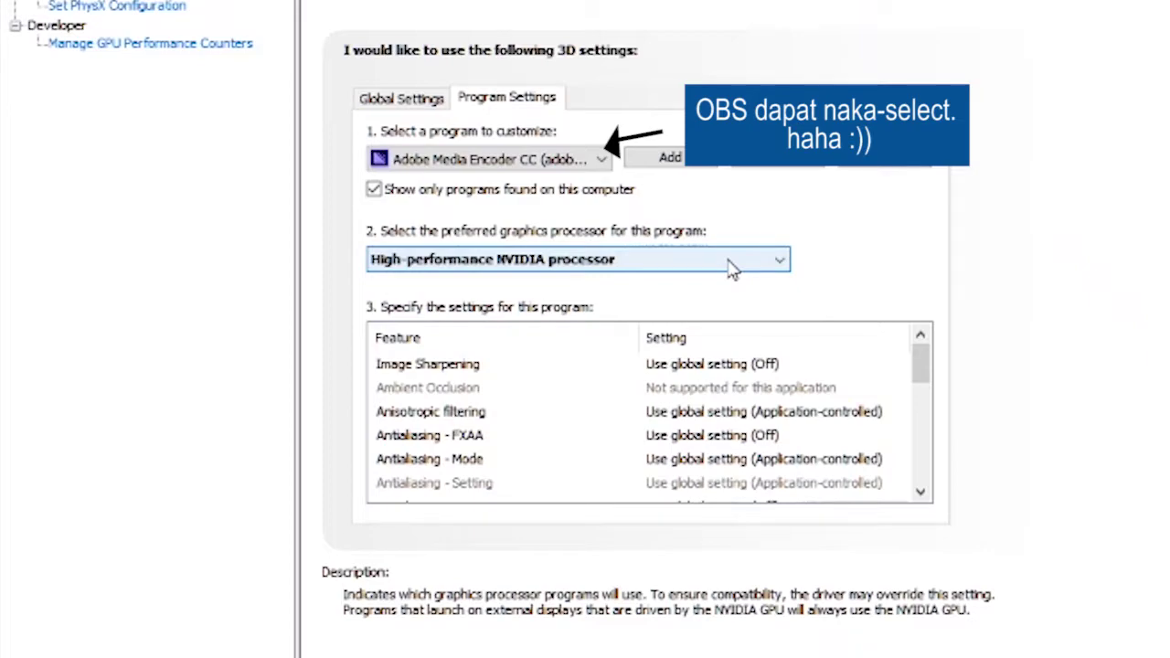
pyautogui.click(731, 267)
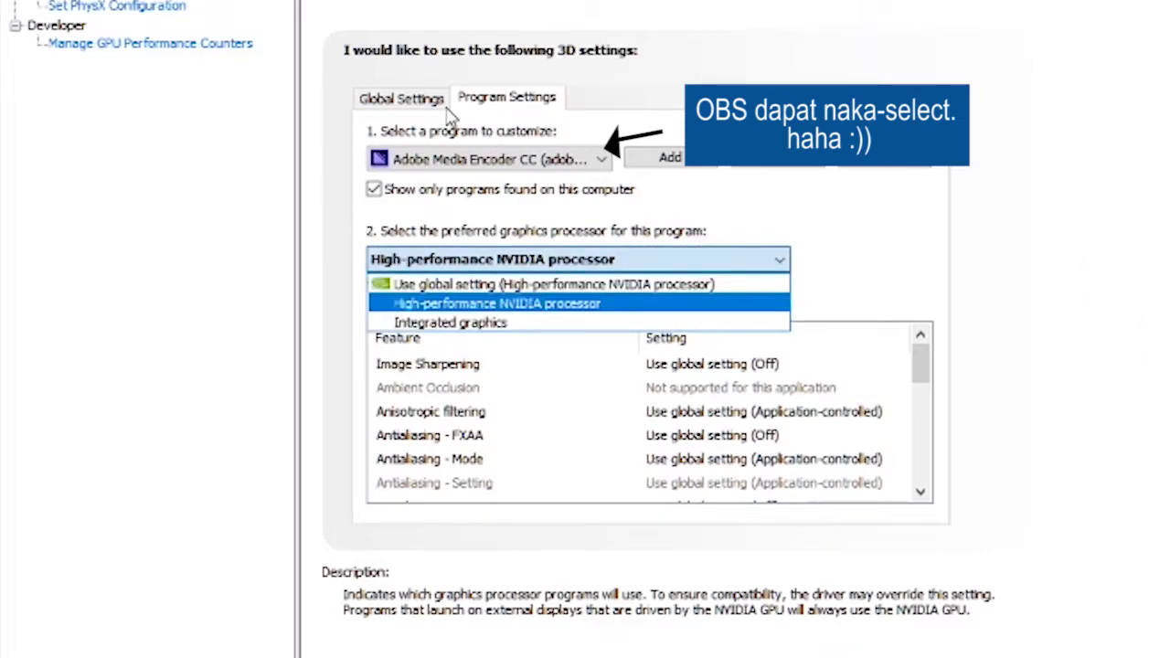
pyautogui.click(565, 285)
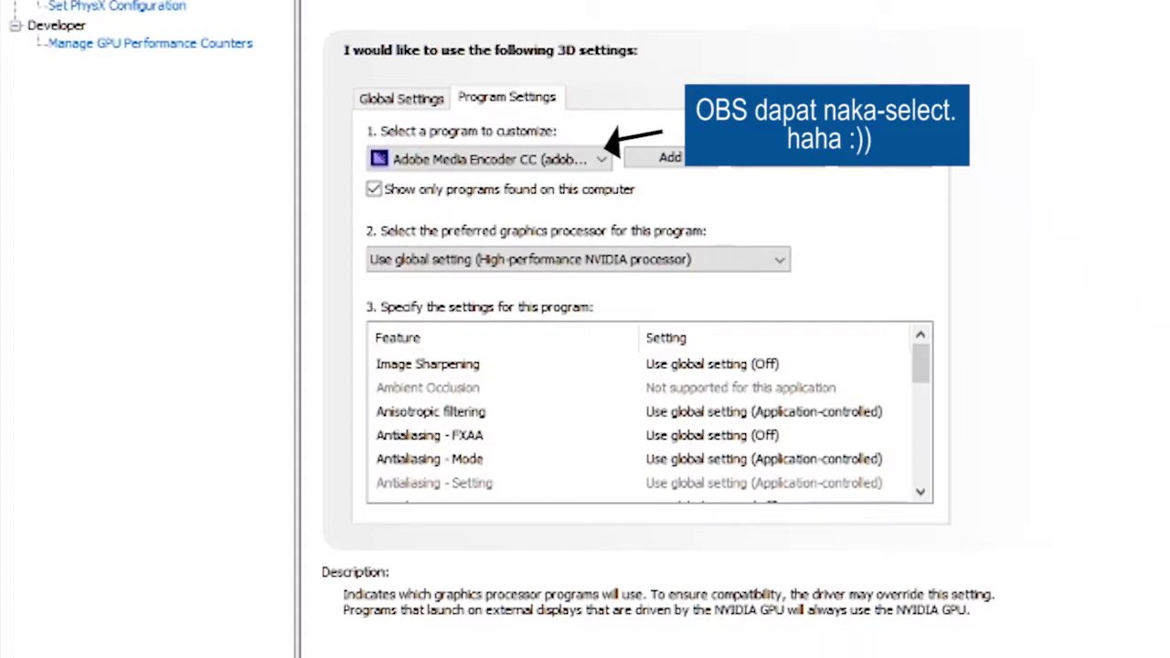
# Set OBS Studio's preferred graphics processor to Use global setting (High-performance NVIDIA processor) and apply the change
pyautogui.click(564, 161)
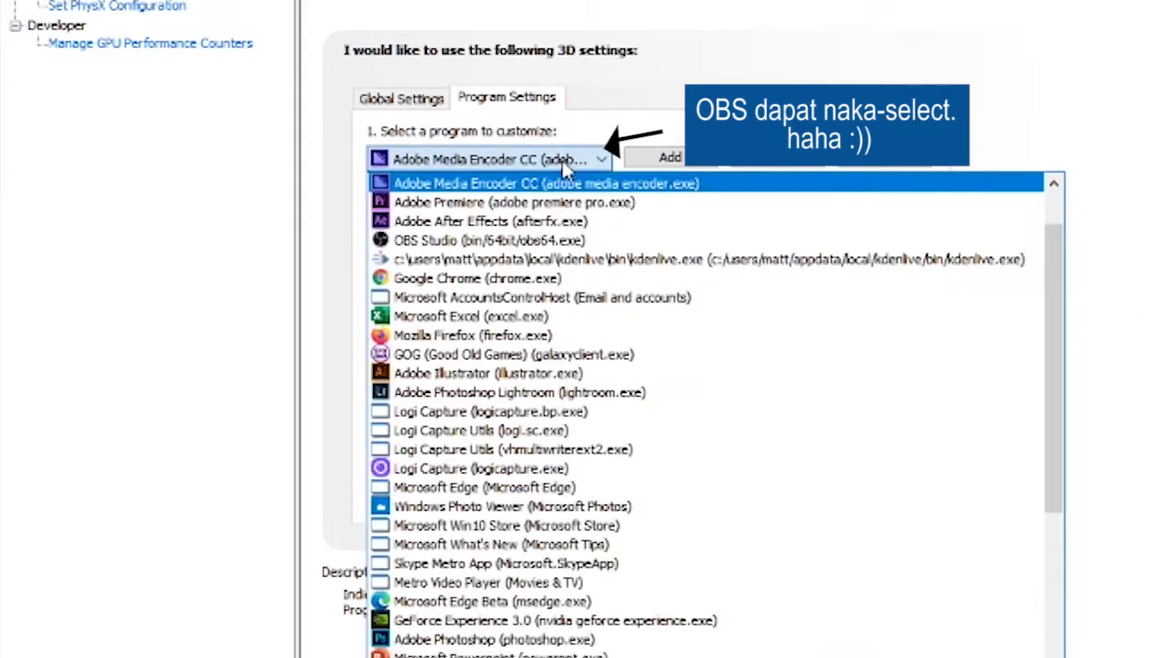
pyautogui.click(504, 243)
pyautogui.click(627, 265)
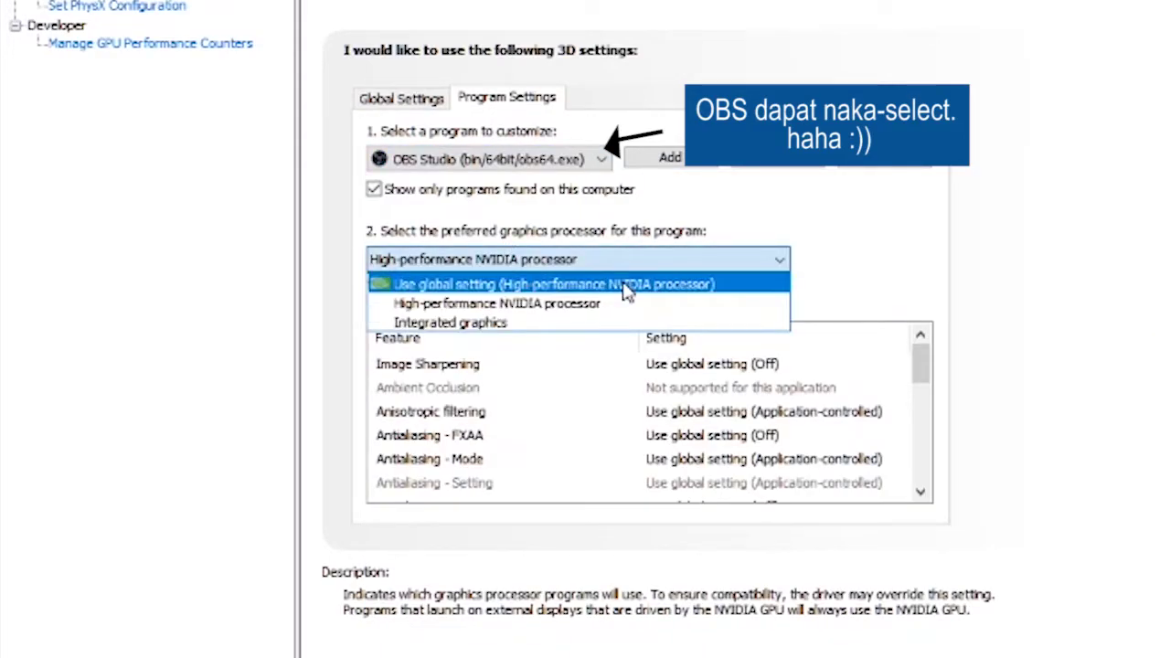
pyautogui.click(627, 287)
pyautogui.click(714, 261)
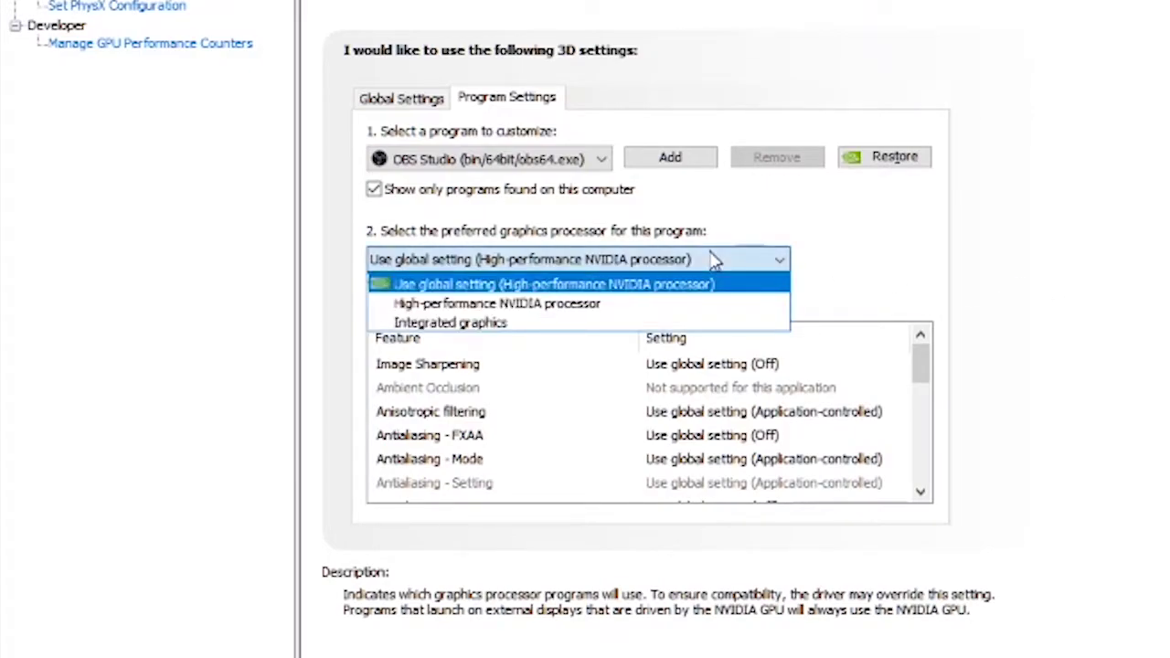
pyautogui.click(719, 266)
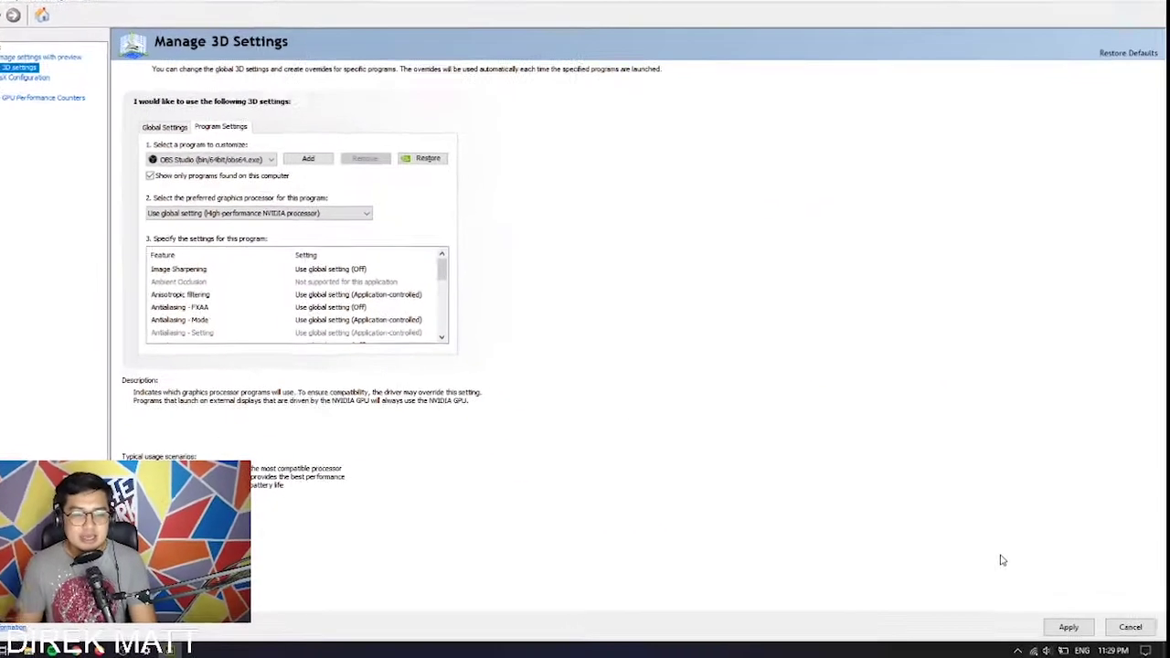
pyautogui.click(981, 610)
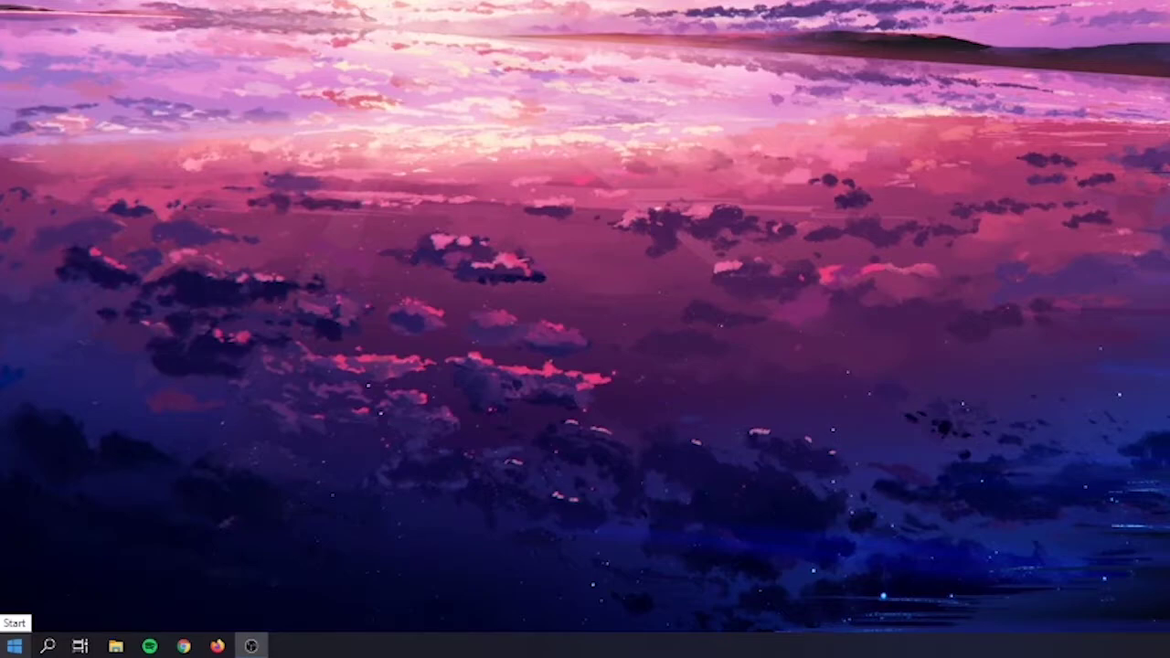
# Open the Graphics settings page from the display settings in Windows Settings
pyautogui.click(14, 646)
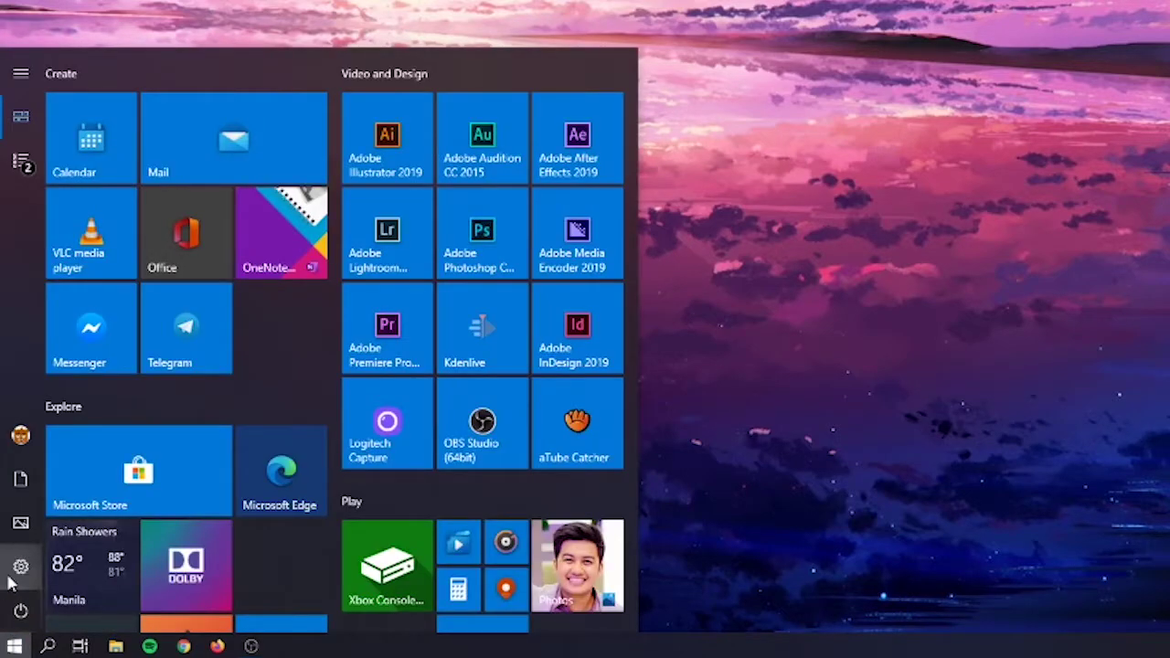
pyautogui.moveTo(14, 576)
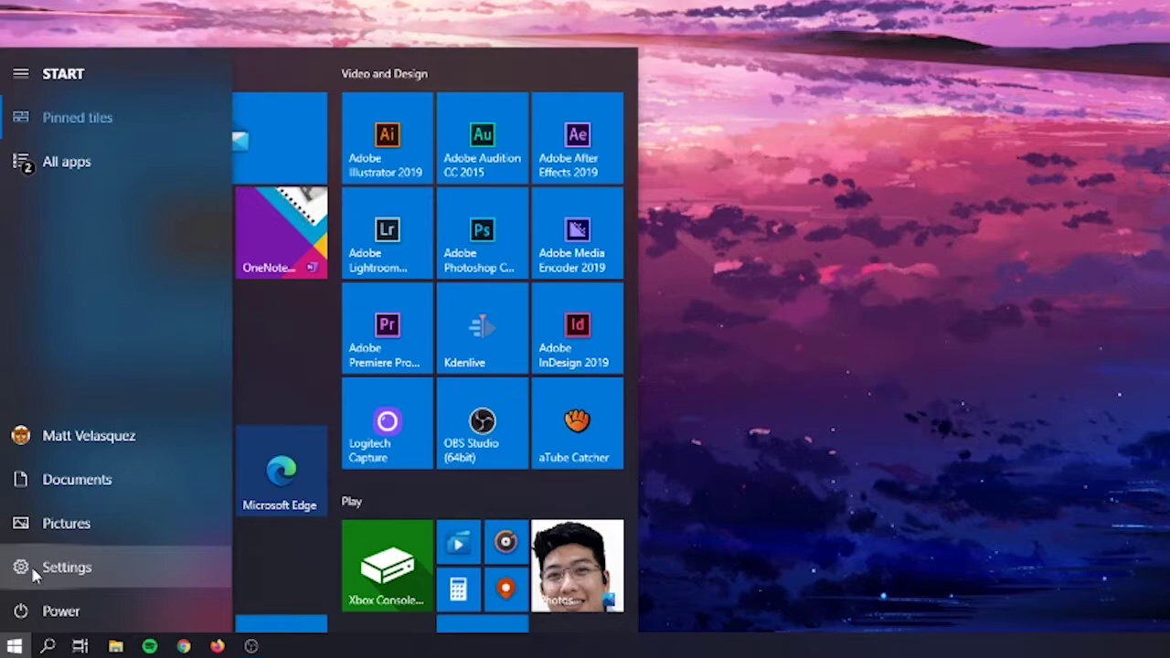
pyautogui.click(33, 567)
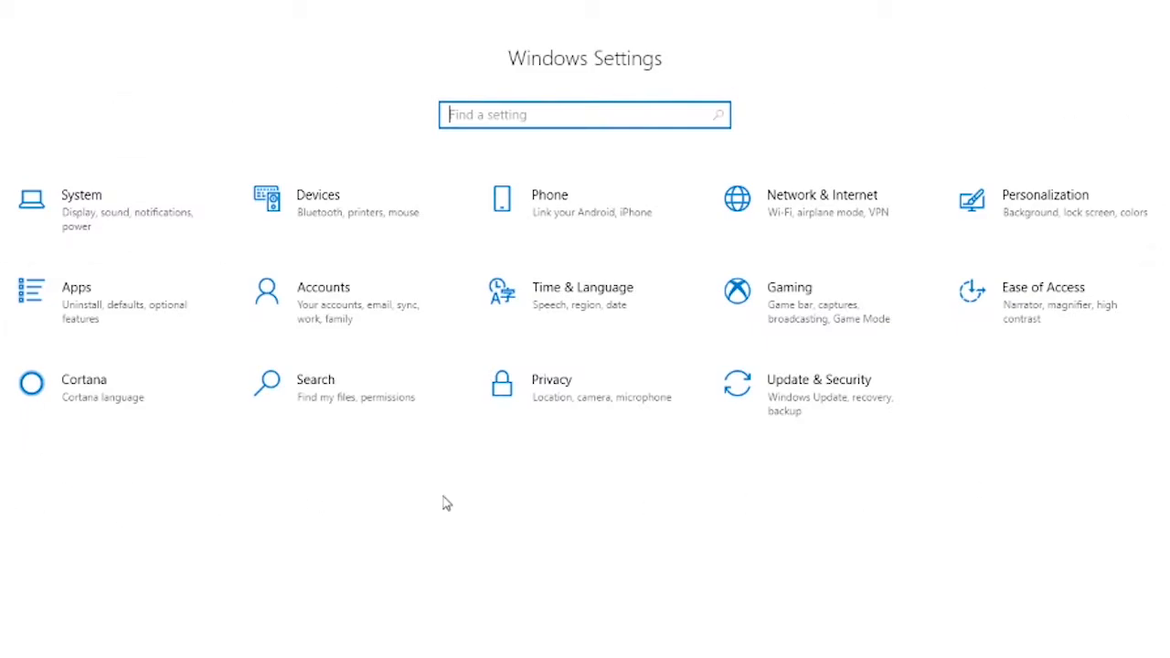
pyautogui.click(87, 217)
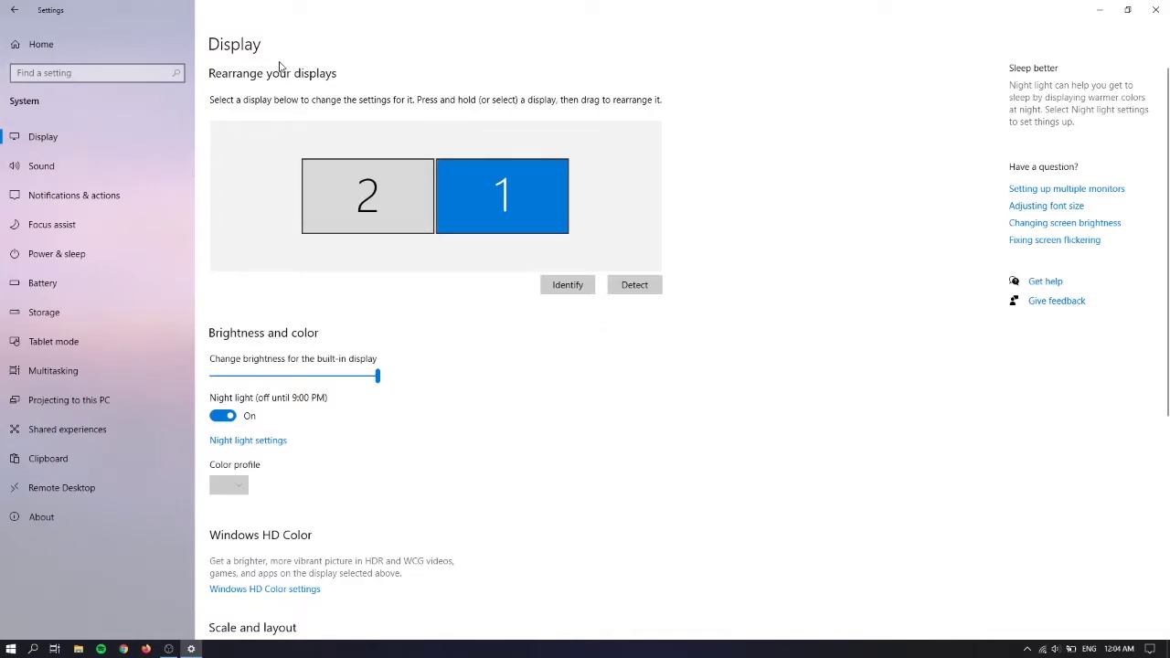
pyautogui.scroll(-5, 457, 319)
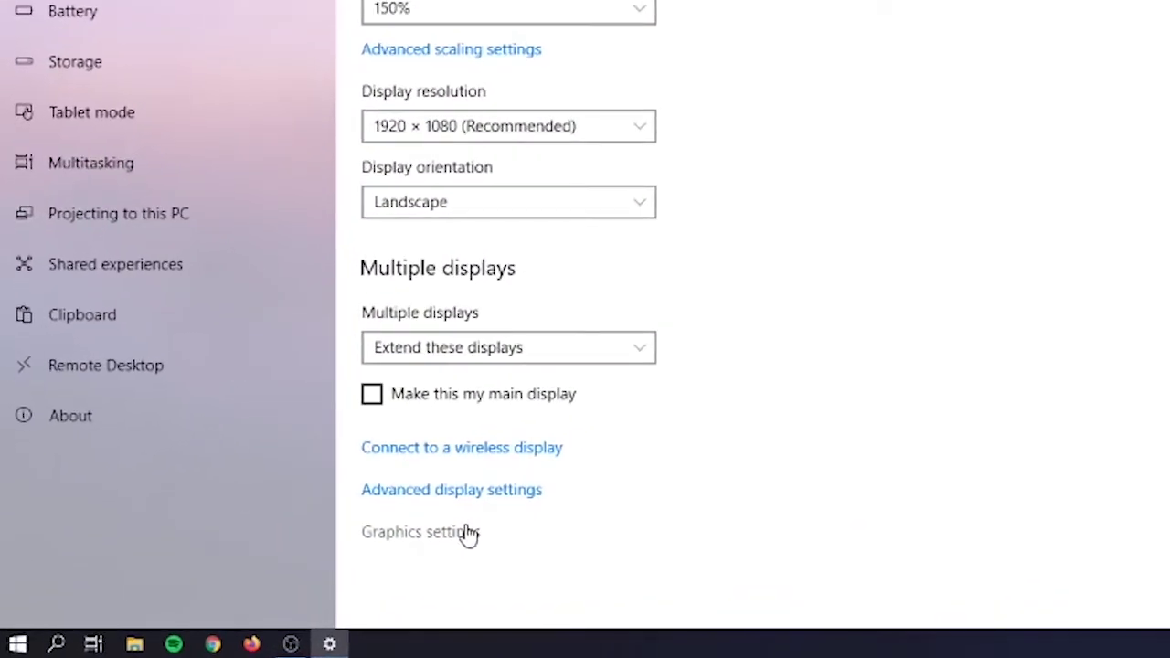
pyautogui.click(462, 532)
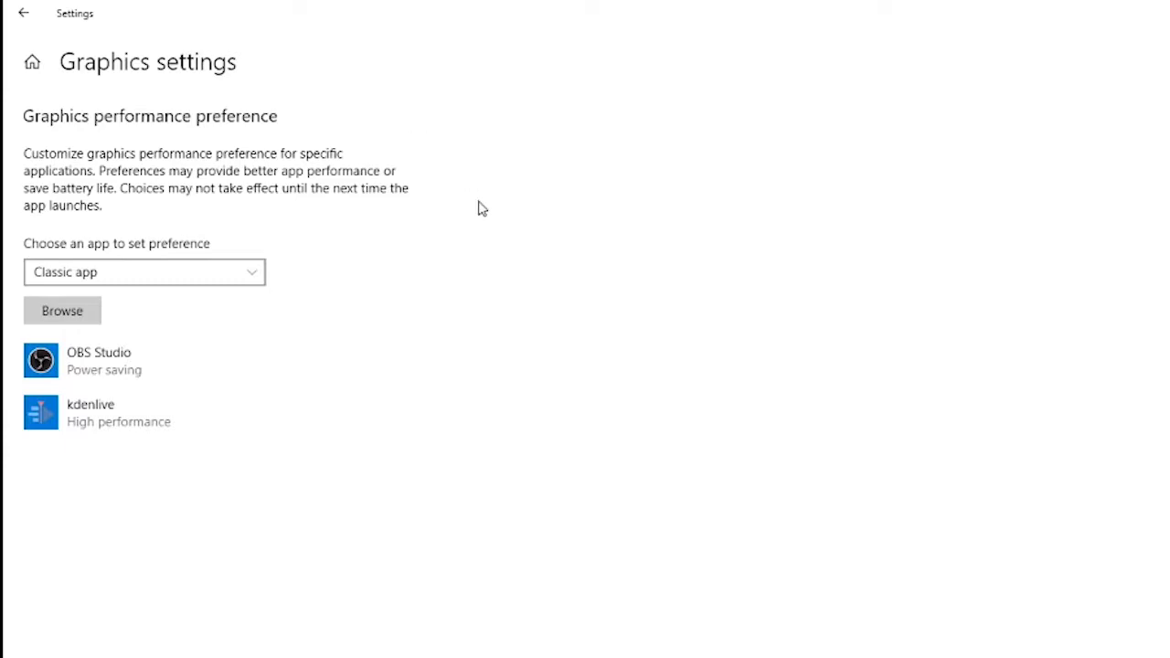
# Keep Classic app as the app type and open the file browser for its executable, restoring the dialog's window size
pyautogui.click(246, 284)
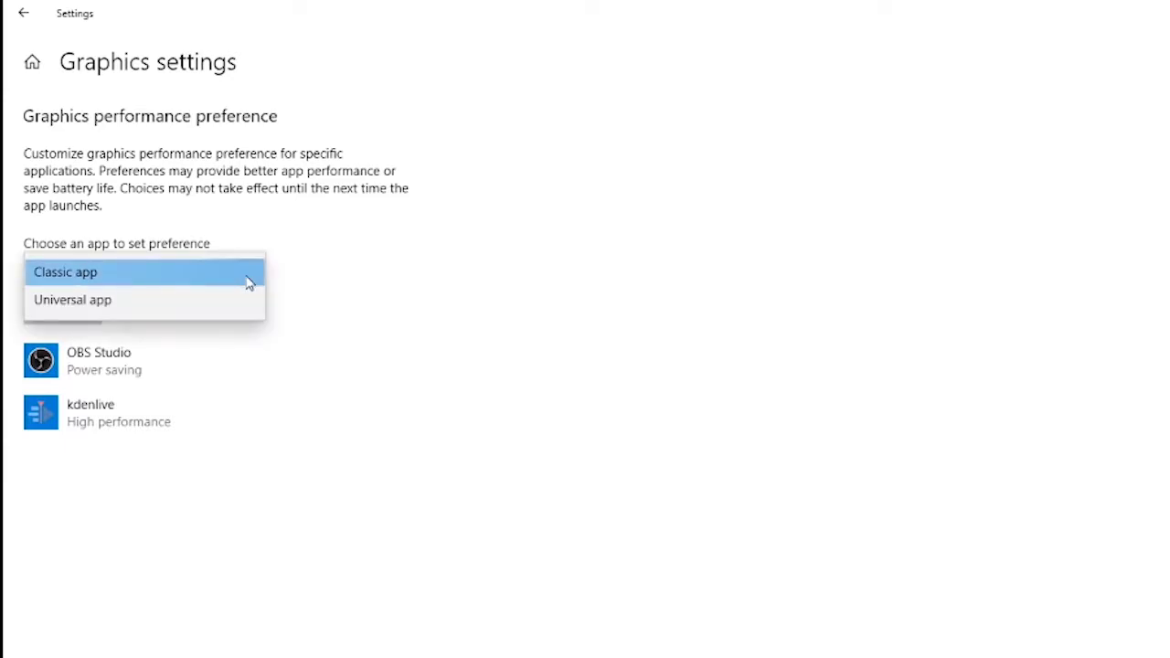
pyautogui.click(248, 284)
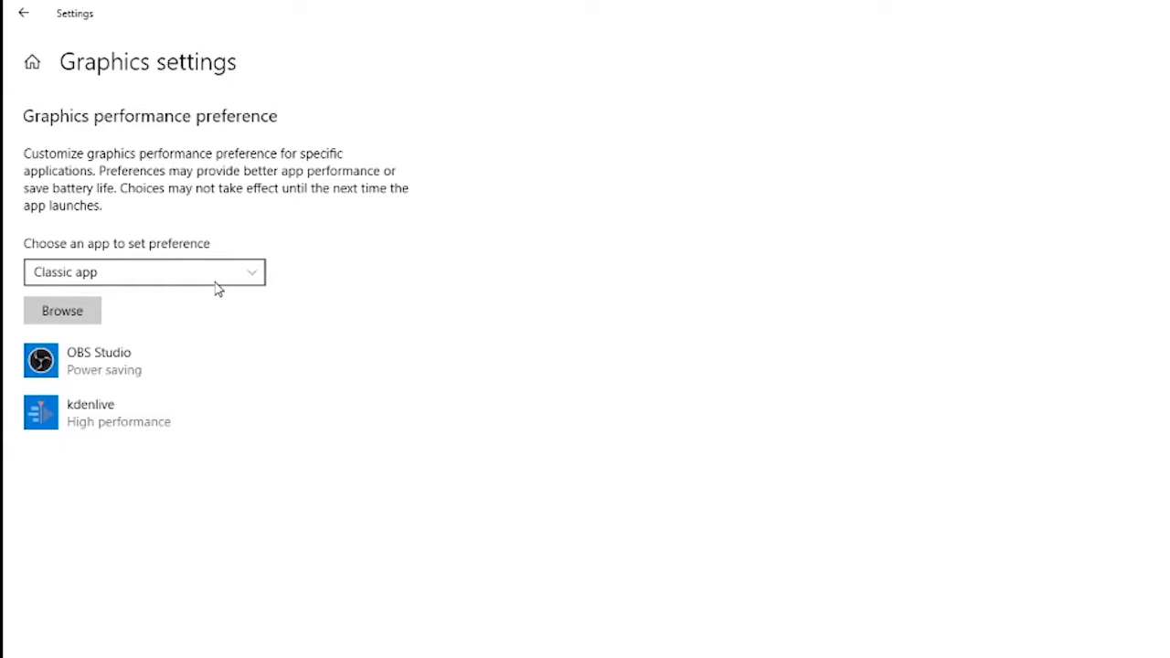
pyautogui.click(45, 325)
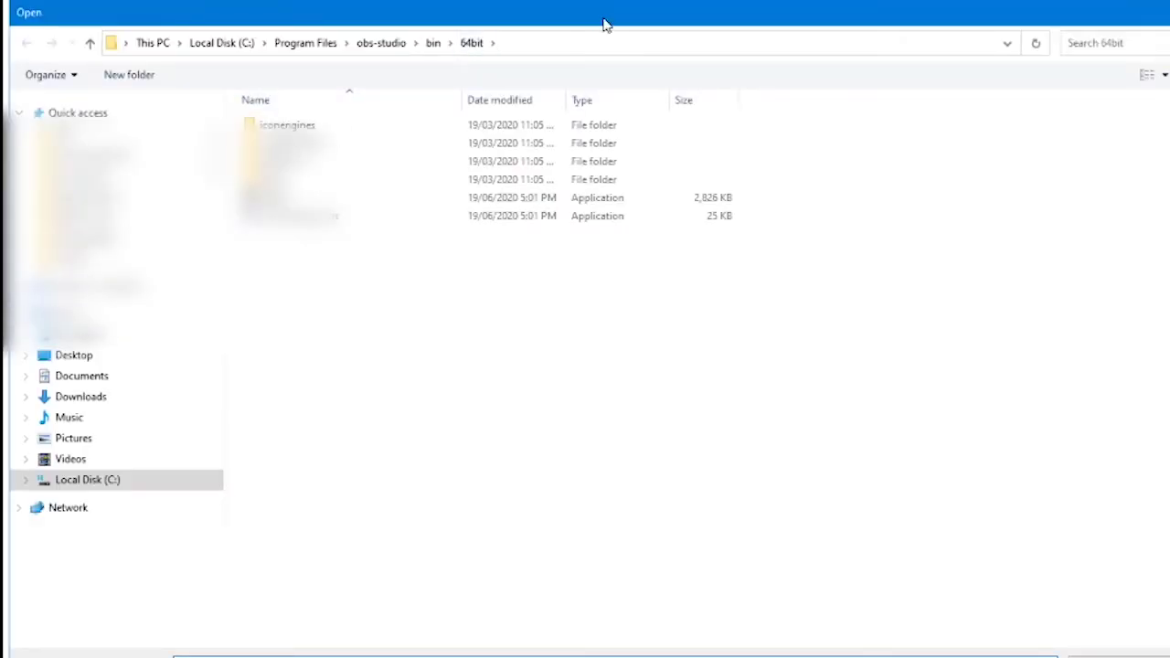
pyautogui.doubleClick(590, 18)
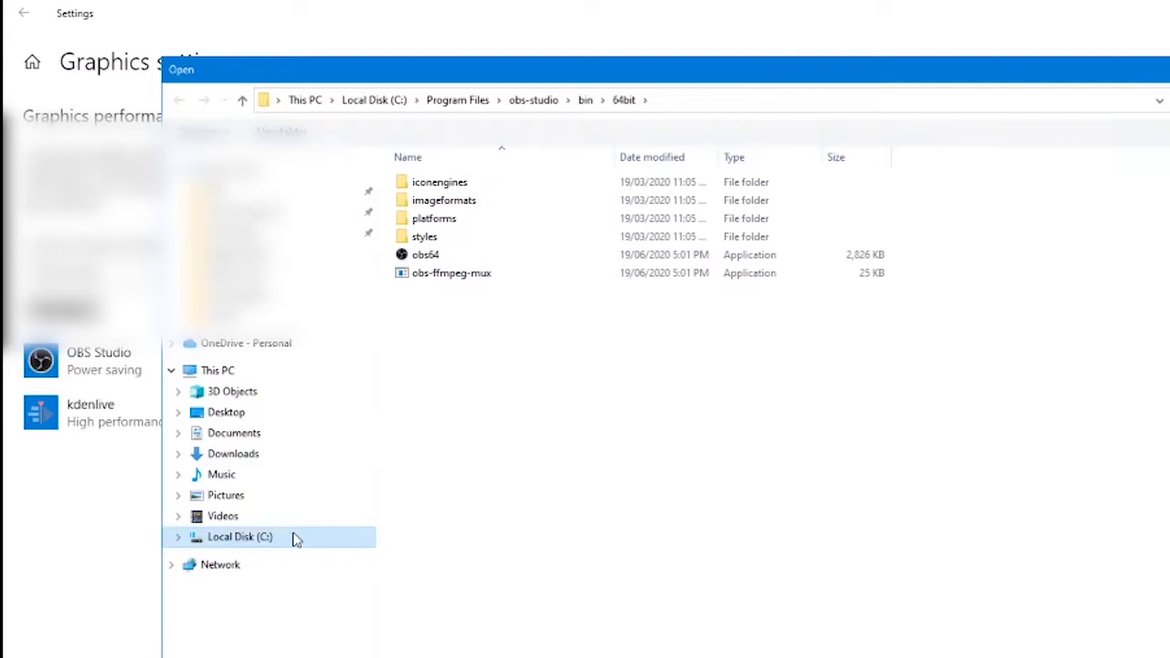
# Browse to the folder Local Disk (C:) > Program Files > obs-studio > bin > 64bit
pyautogui.click(778, 100)
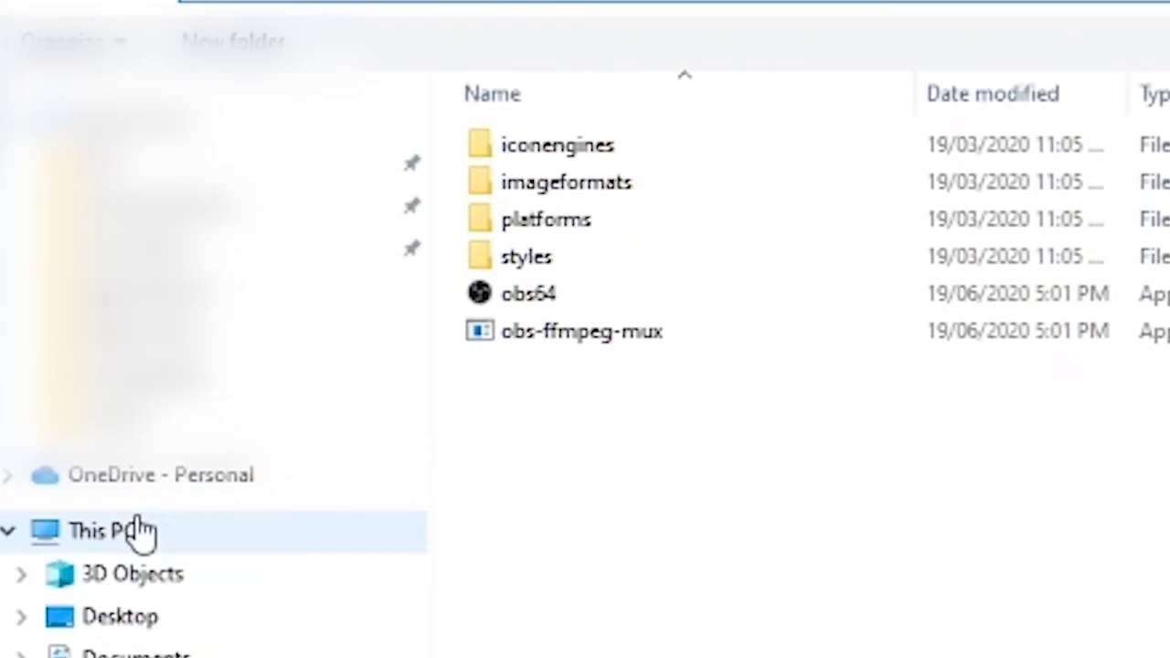
pyautogui.click(138, 531)
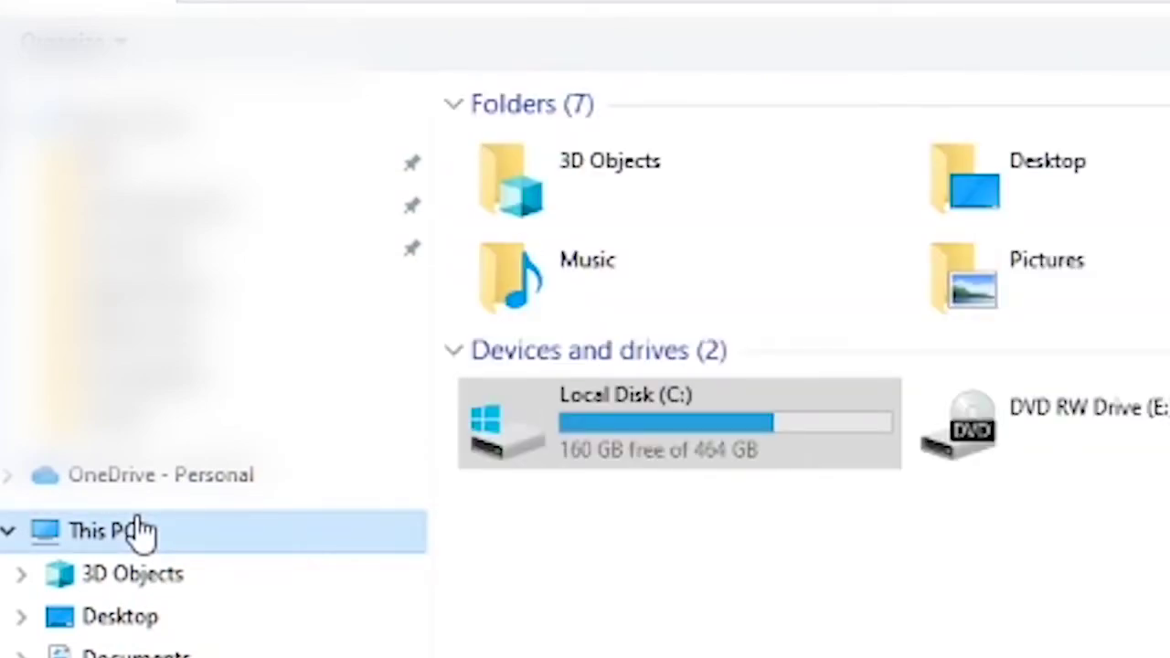
pyautogui.doubleClick(580, 431)
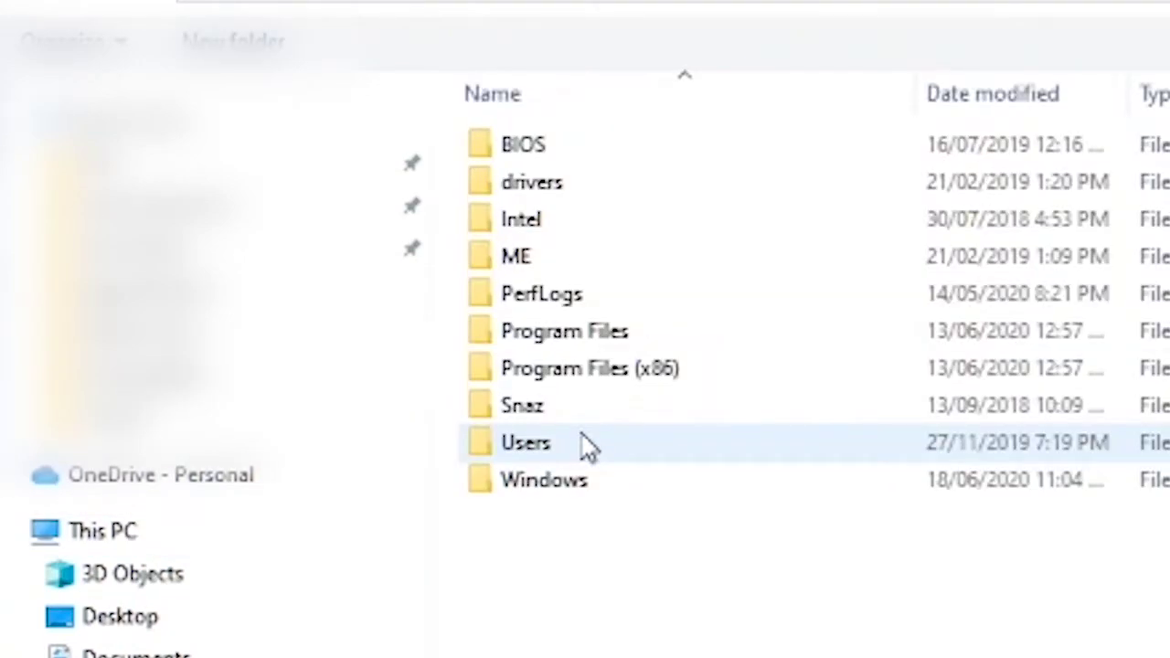
pyautogui.doubleClick(583, 343)
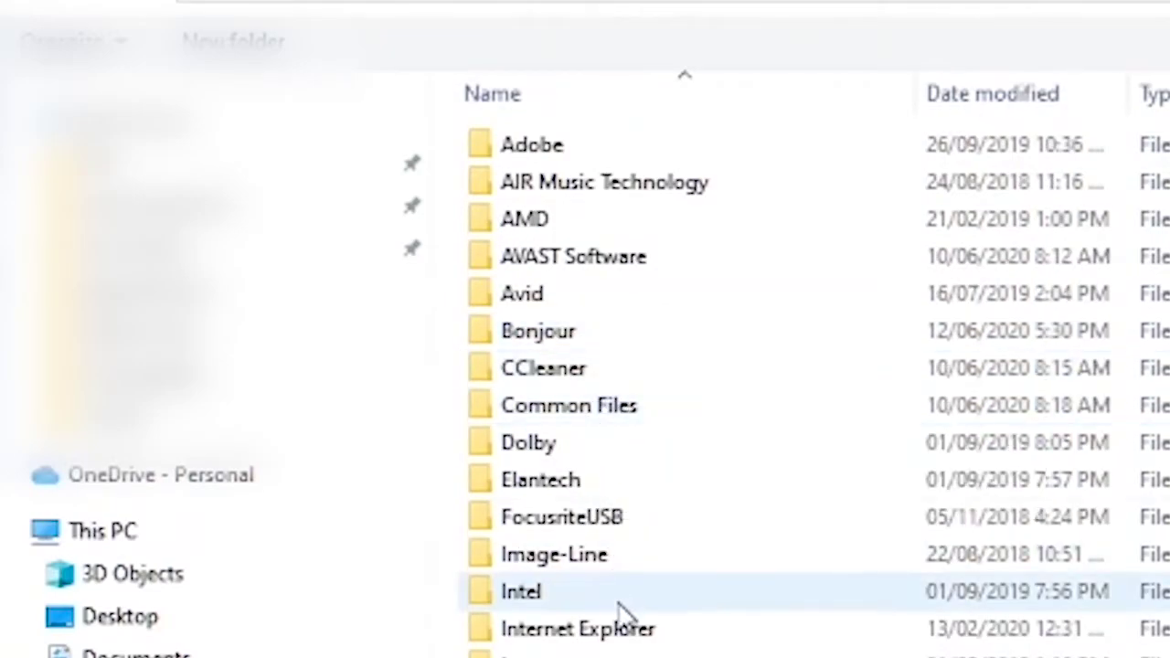
pyautogui.scroll(-4, 621, 622)
pyautogui.doubleClick(574, 571)
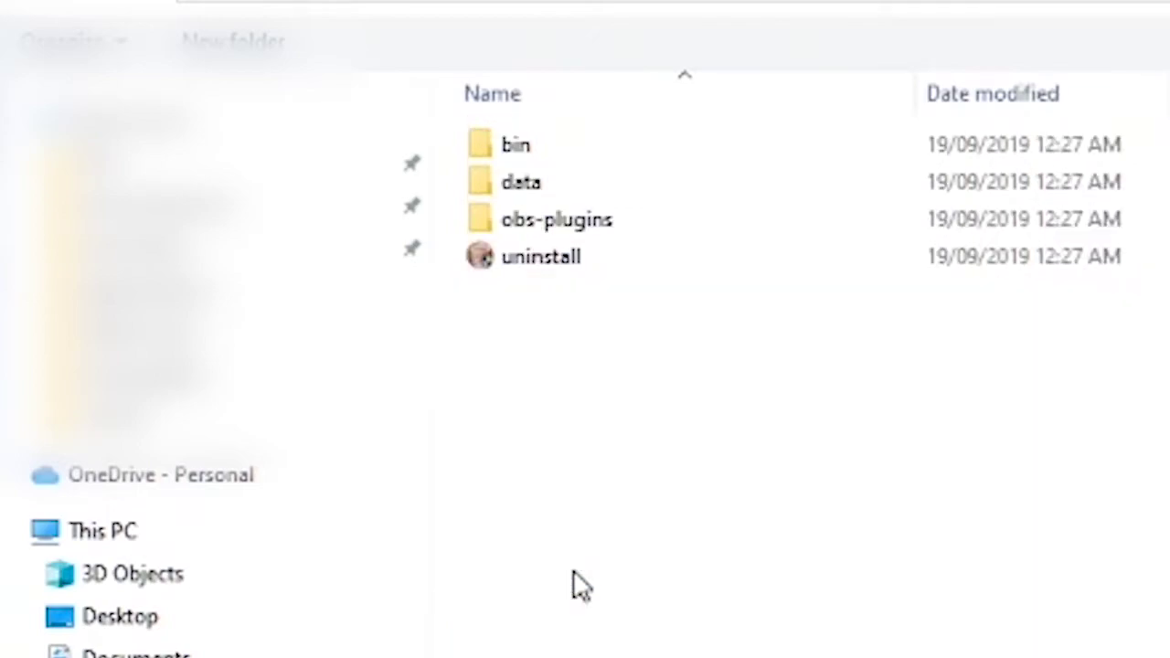
pyautogui.doubleClick(537, 147)
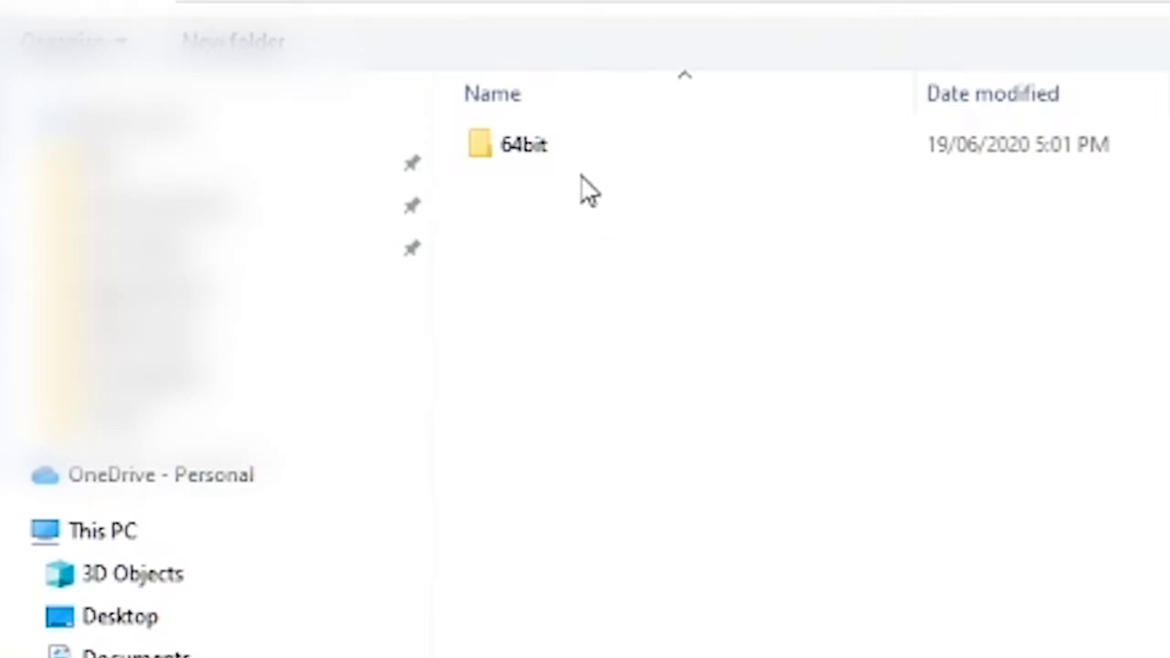
pyautogui.doubleClick(541, 149)
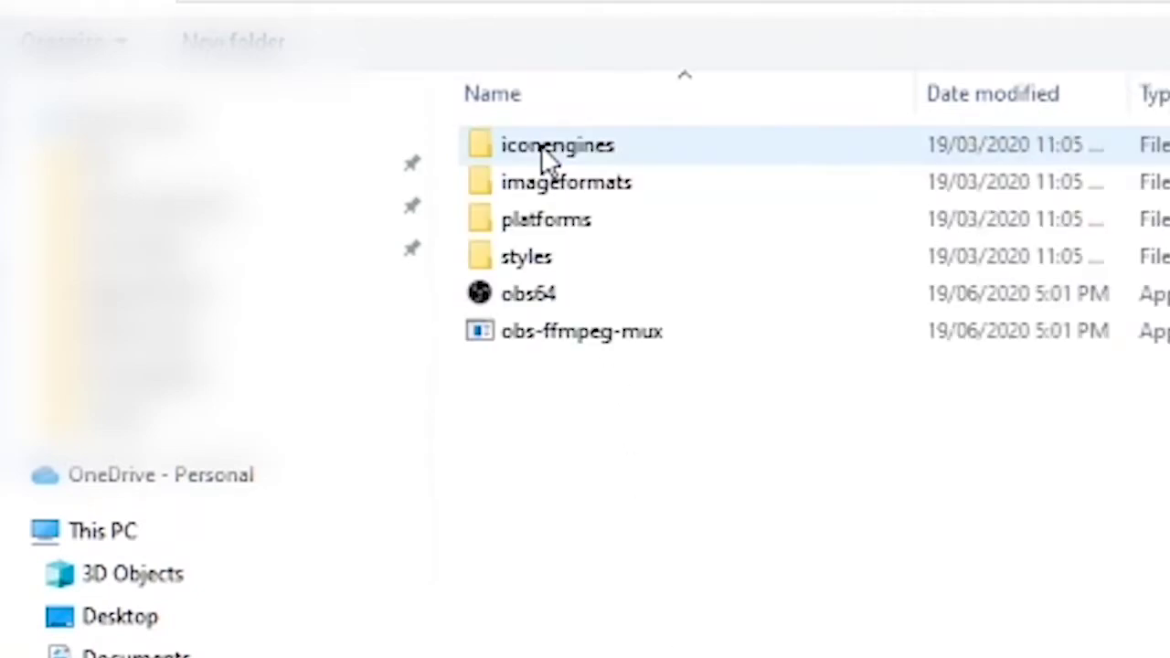
# Choose the obs64 executable as the classic app to add and expand the OBS Studio entry in the app list
pyautogui.click(585, 294)
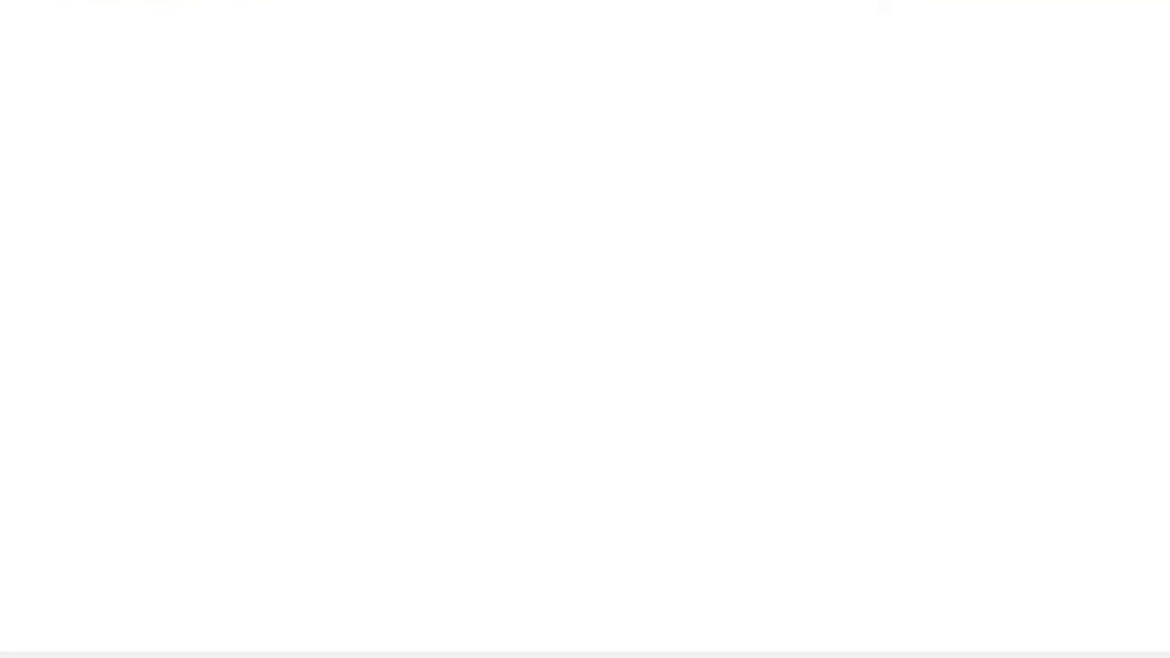
pyautogui.click(931, 626)
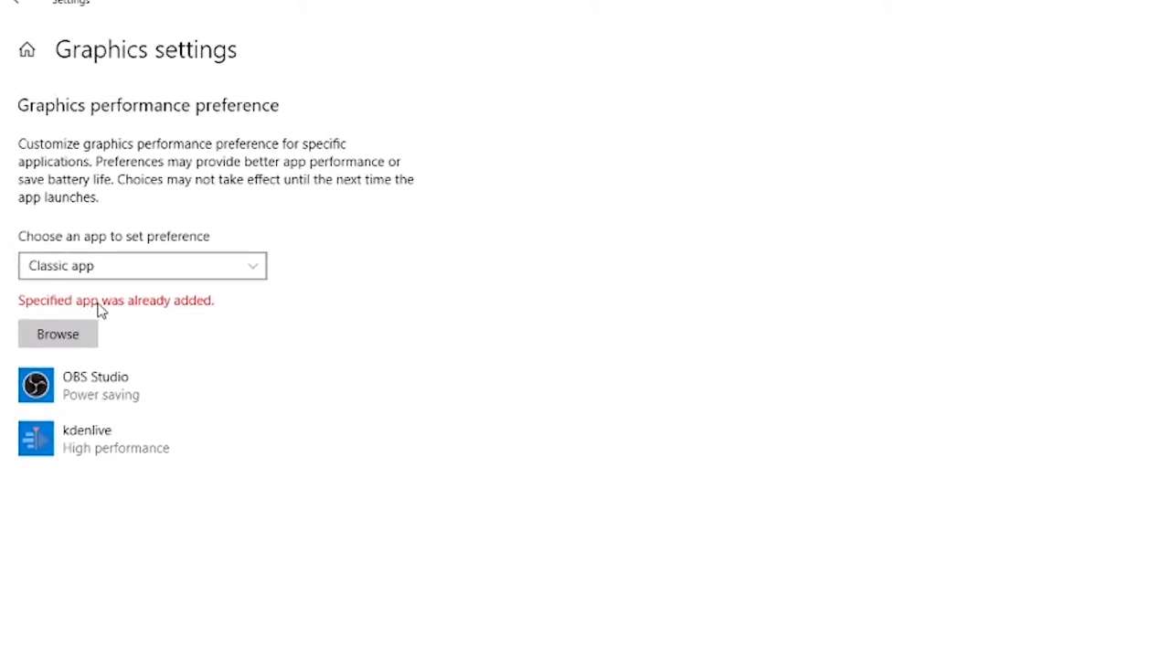
pyautogui.click(120, 382)
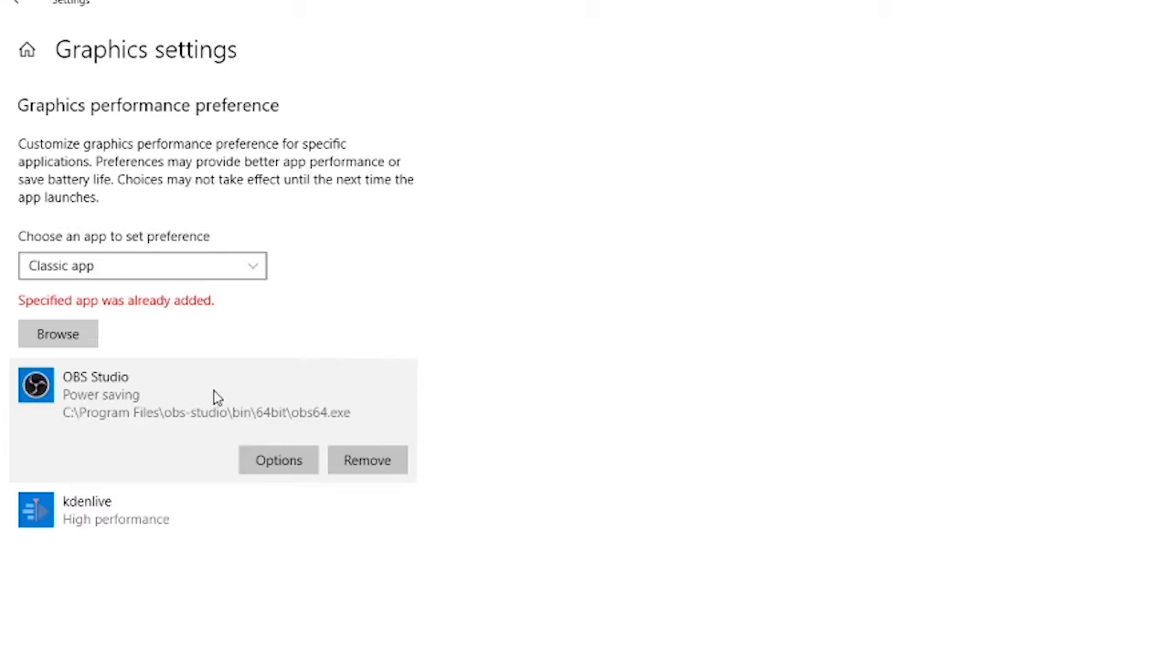
# Set OBS Studio's graphics preference to Power saving and save the graphics specifications
pyautogui.click(278, 460)
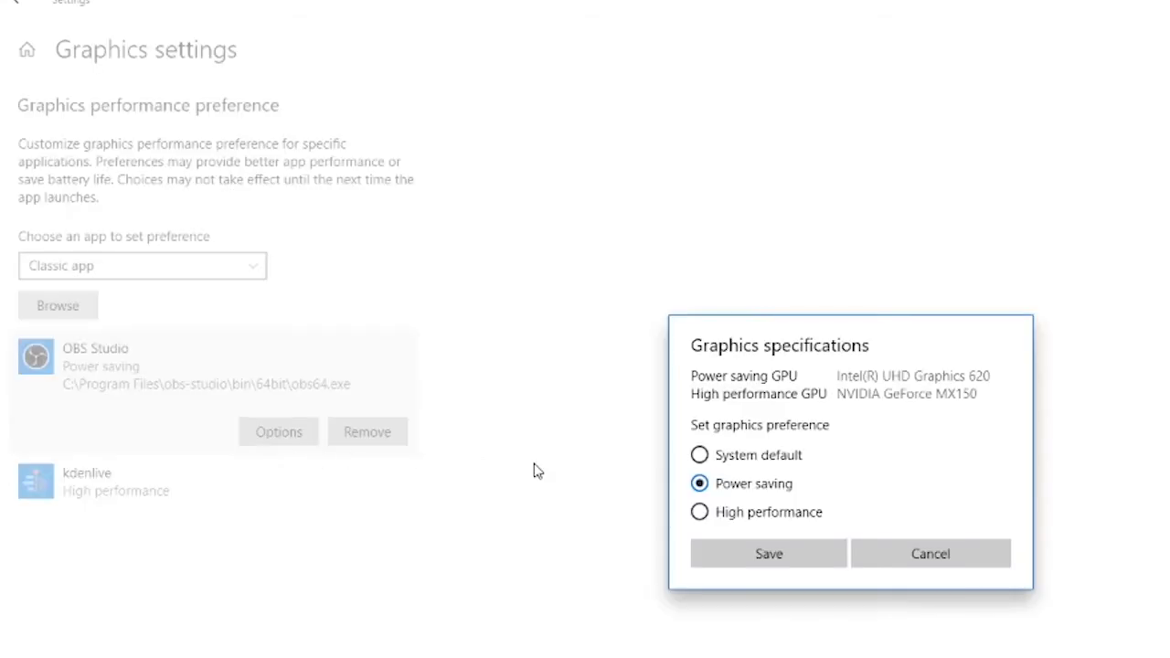
pyautogui.click(760, 515)
pyautogui.click(768, 462)
pyautogui.click(773, 492)
pyautogui.click(773, 560)
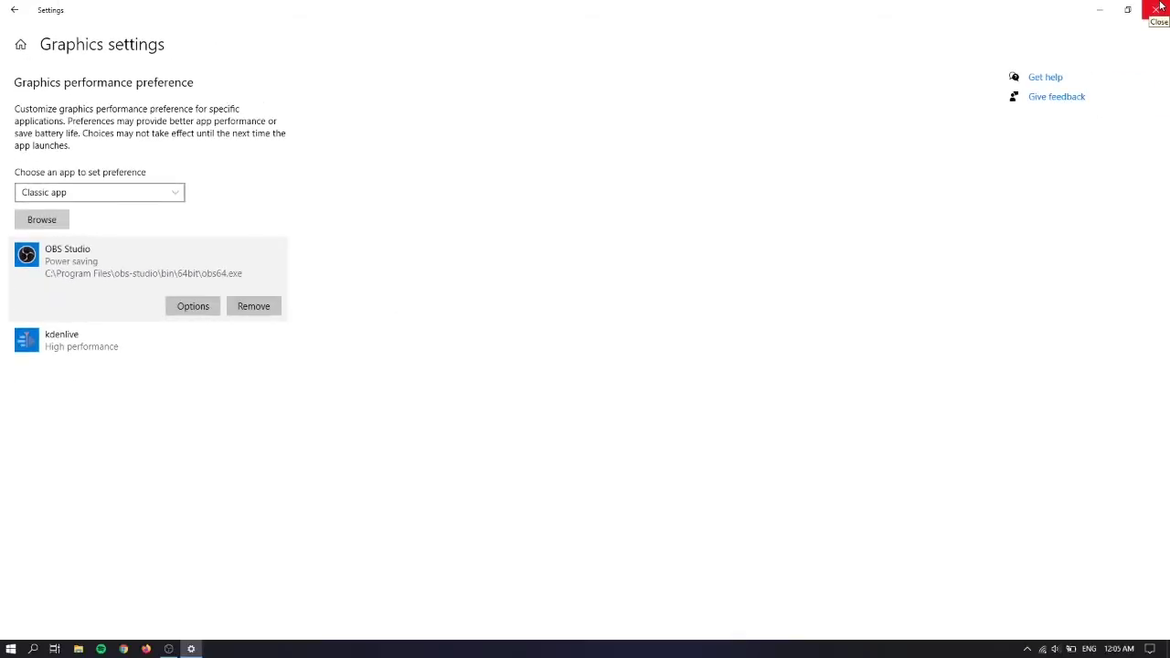
# Close the Settings window and launch OBS Studio
pyautogui.click(1158, 8)
pyautogui.click(11, 648)
pyautogui.click(335, 502)
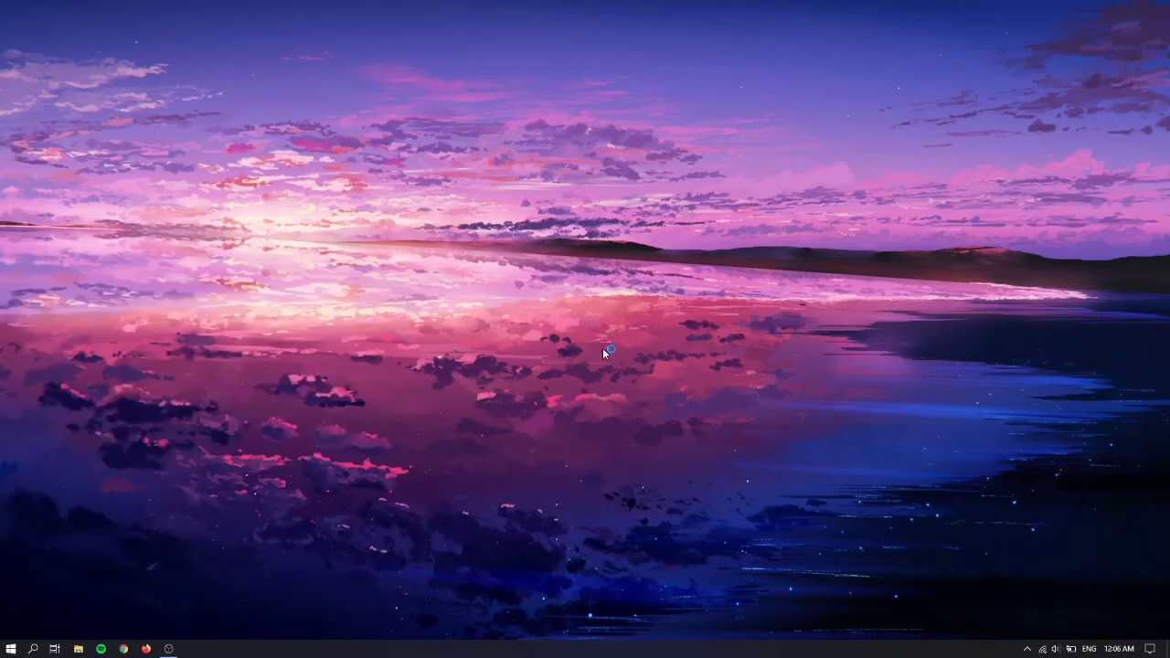